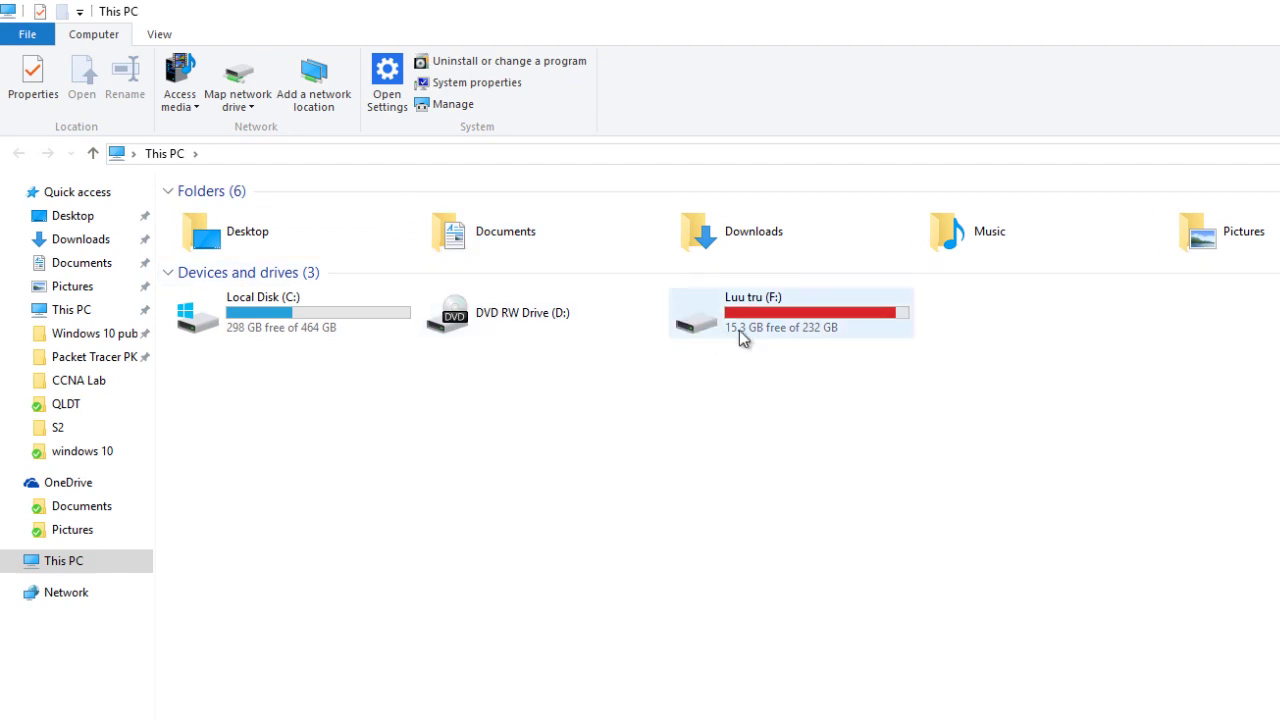
- Switch from File Explorer to Windows Settings and show the Storage page of the System category
click(751, 336)
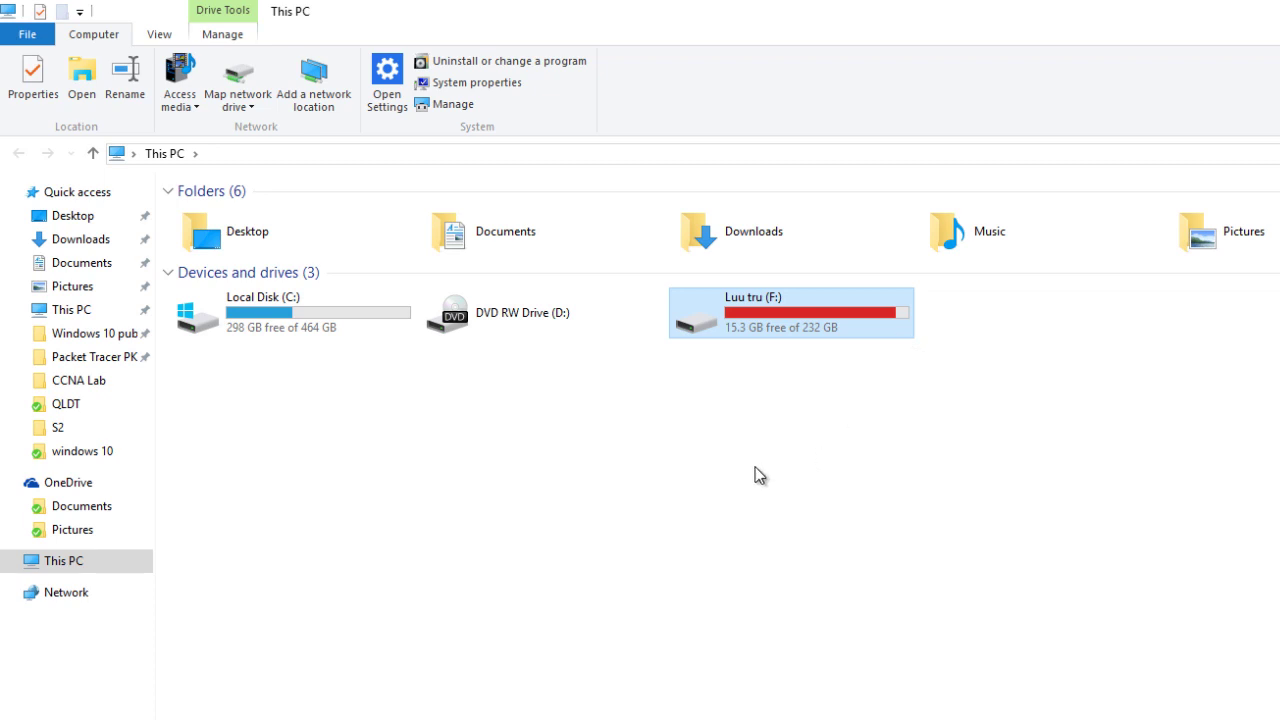
click(24, 700)
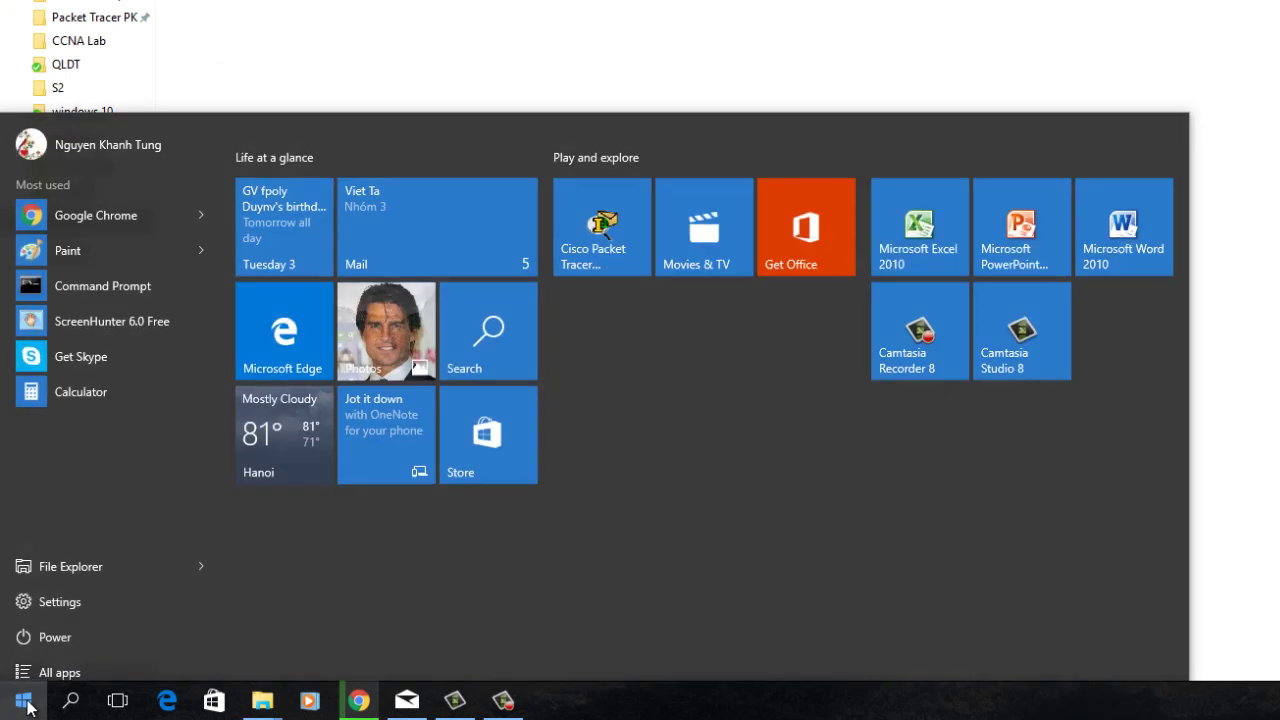
click(131, 590)
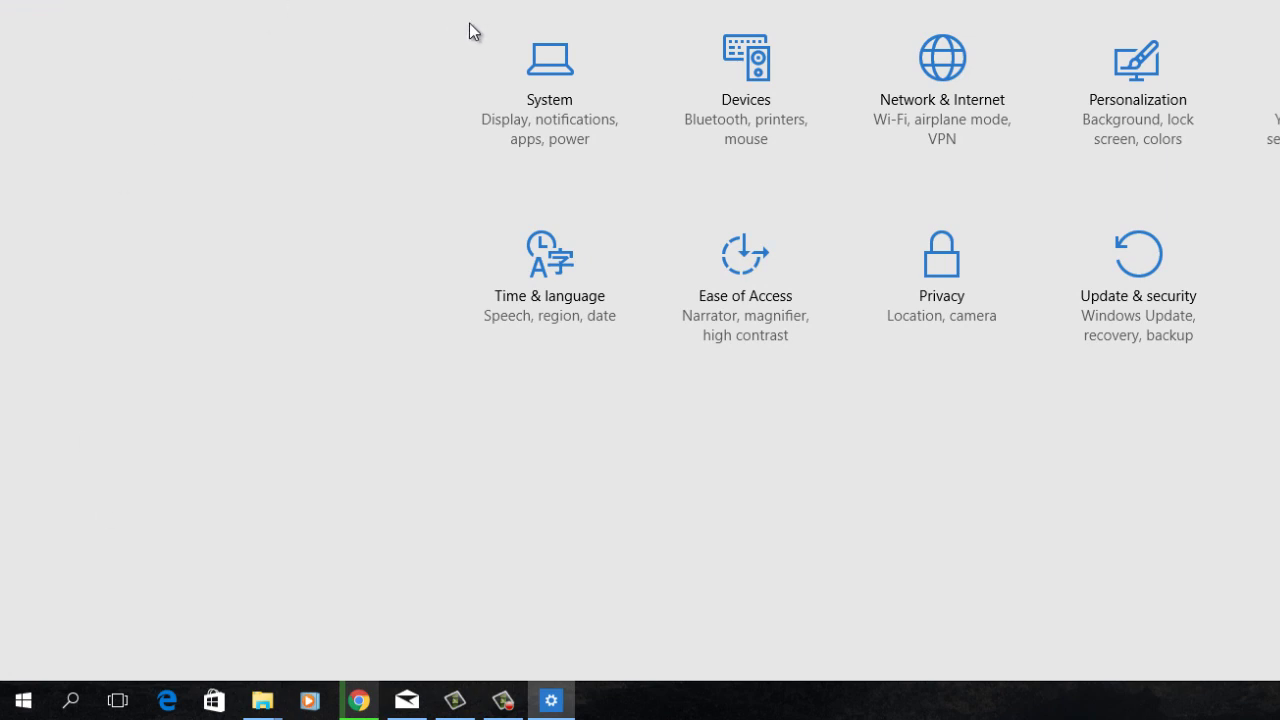
click(616, 146)
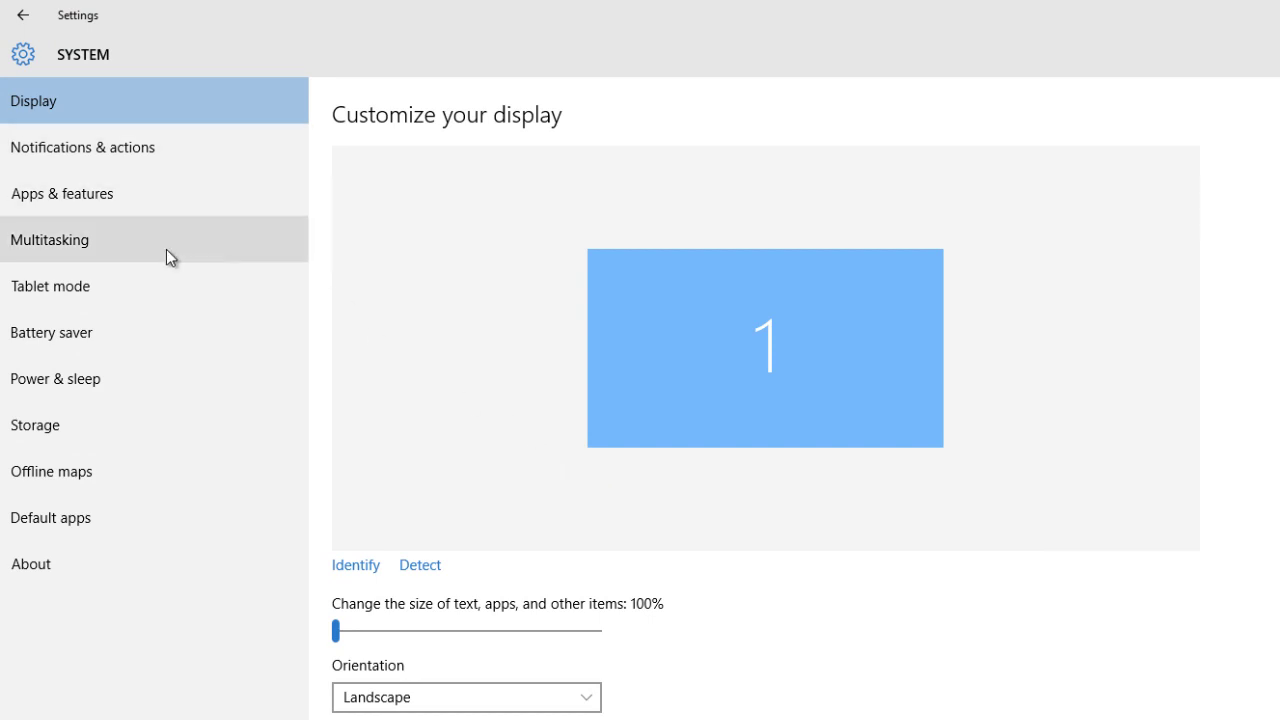
click(109, 429)
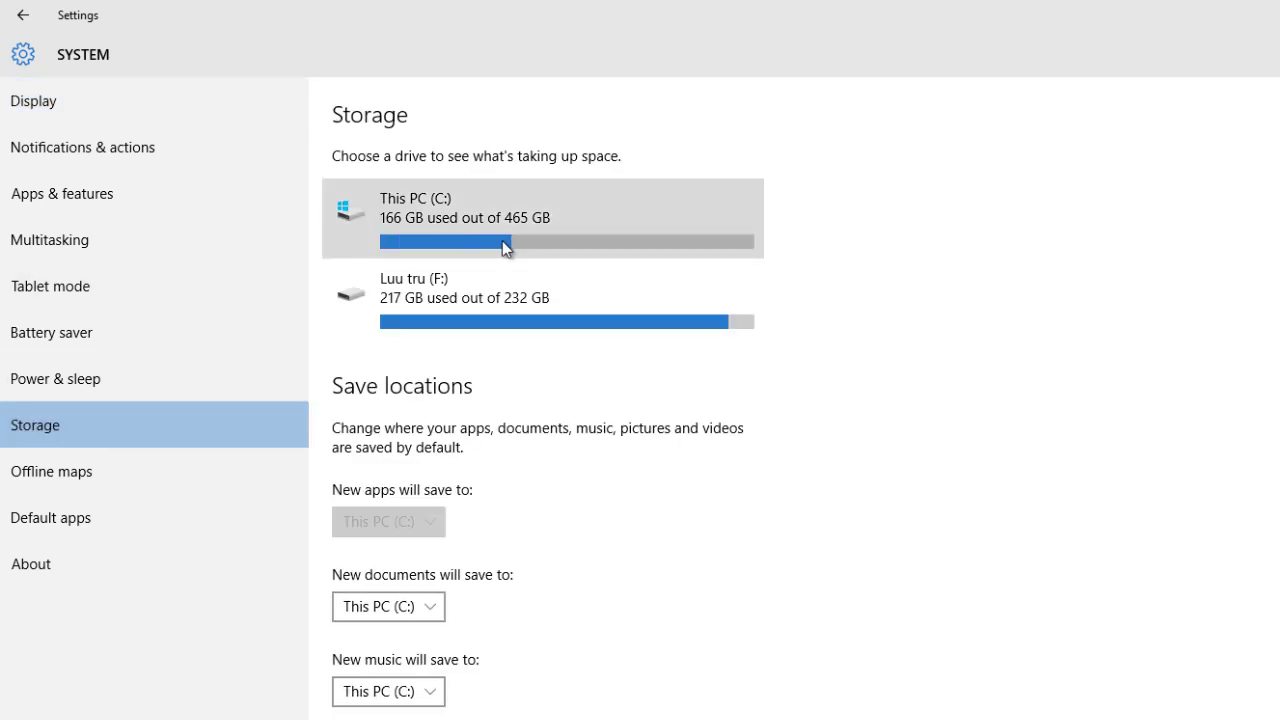
- Review the storage usage by category on the Luu tru (F:) drive and return to the drive list
click(595, 305)
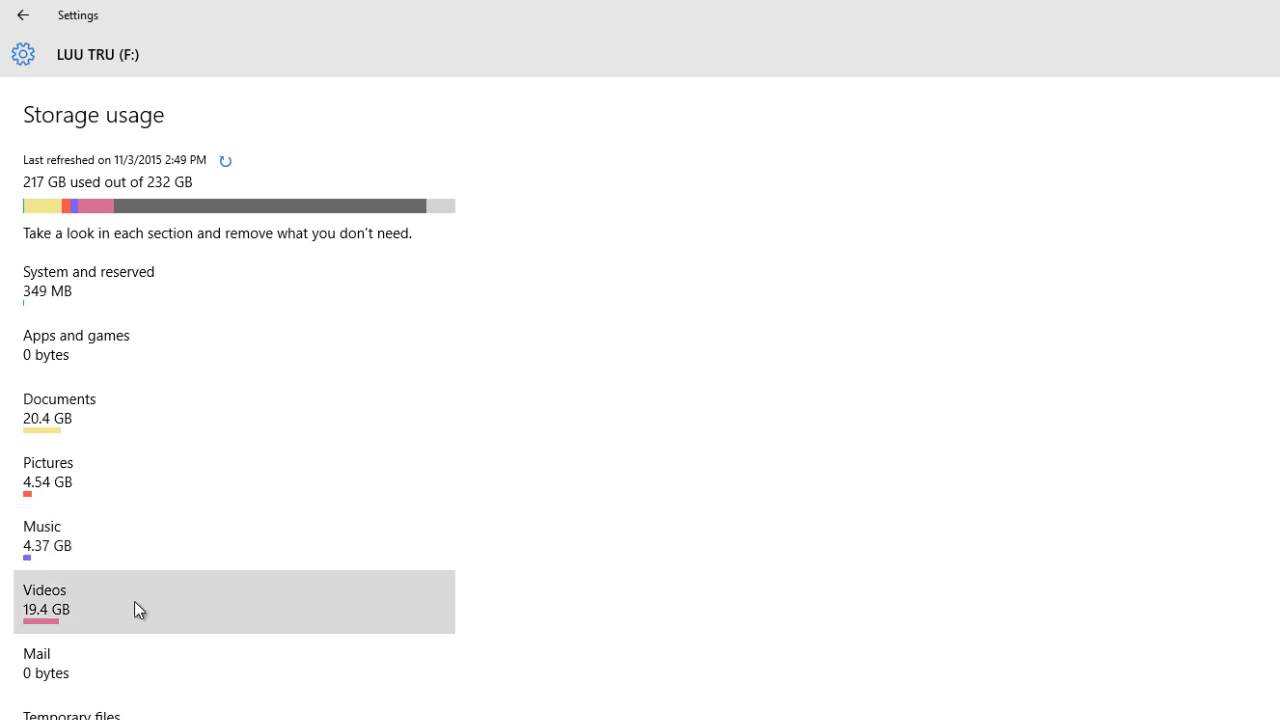
scroll(134, 705, down, 2)
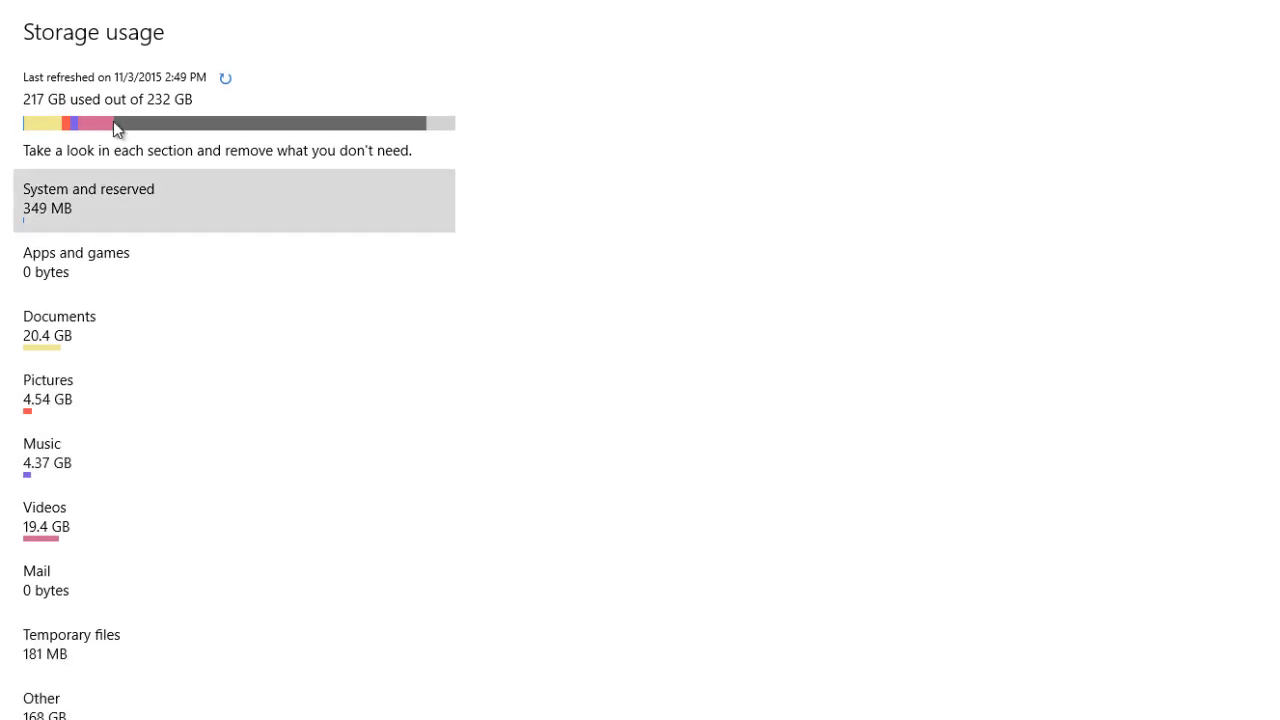
key(BackSpace)
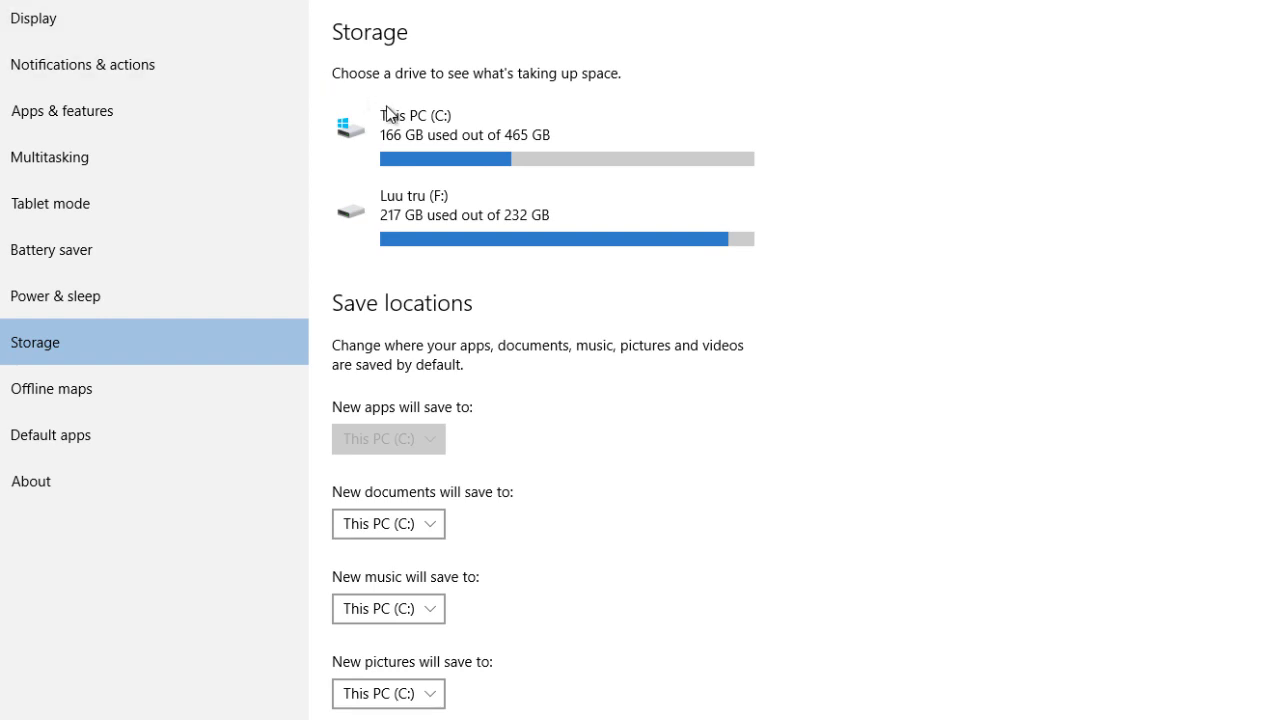
- Show the apps and games stored on the This PC (C:) drive
click(620, 158)
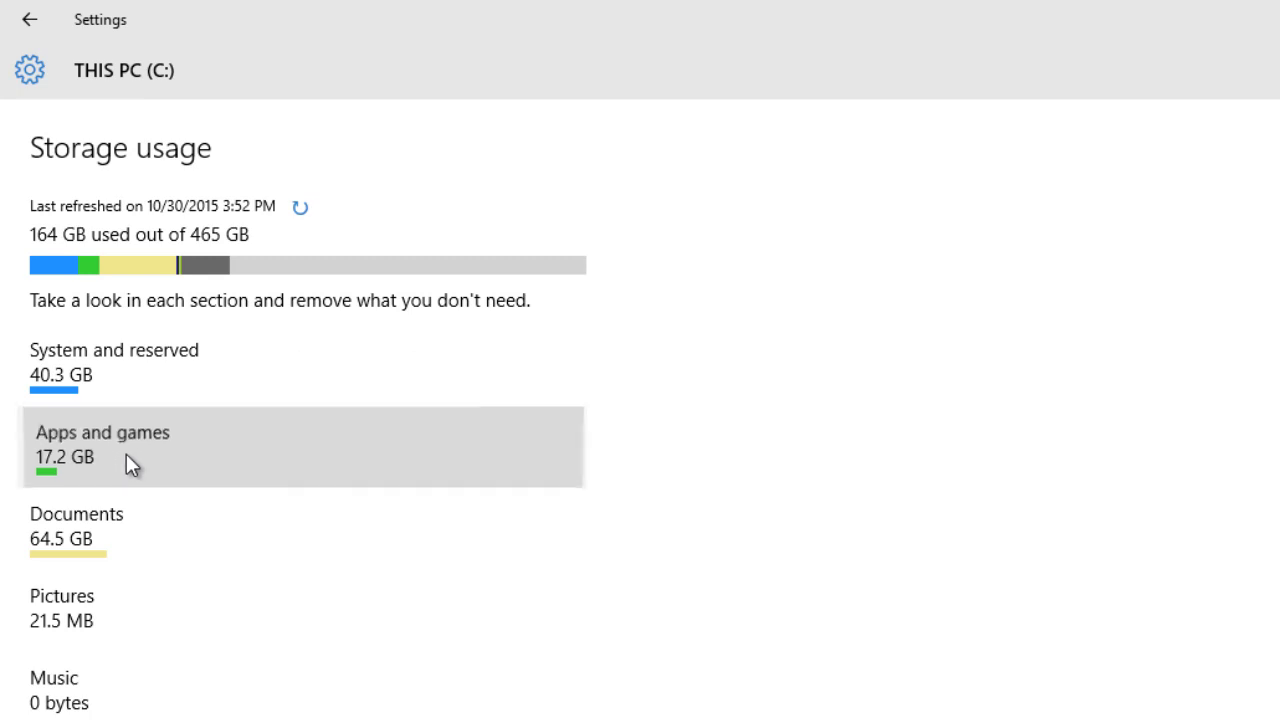
click(126, 454)
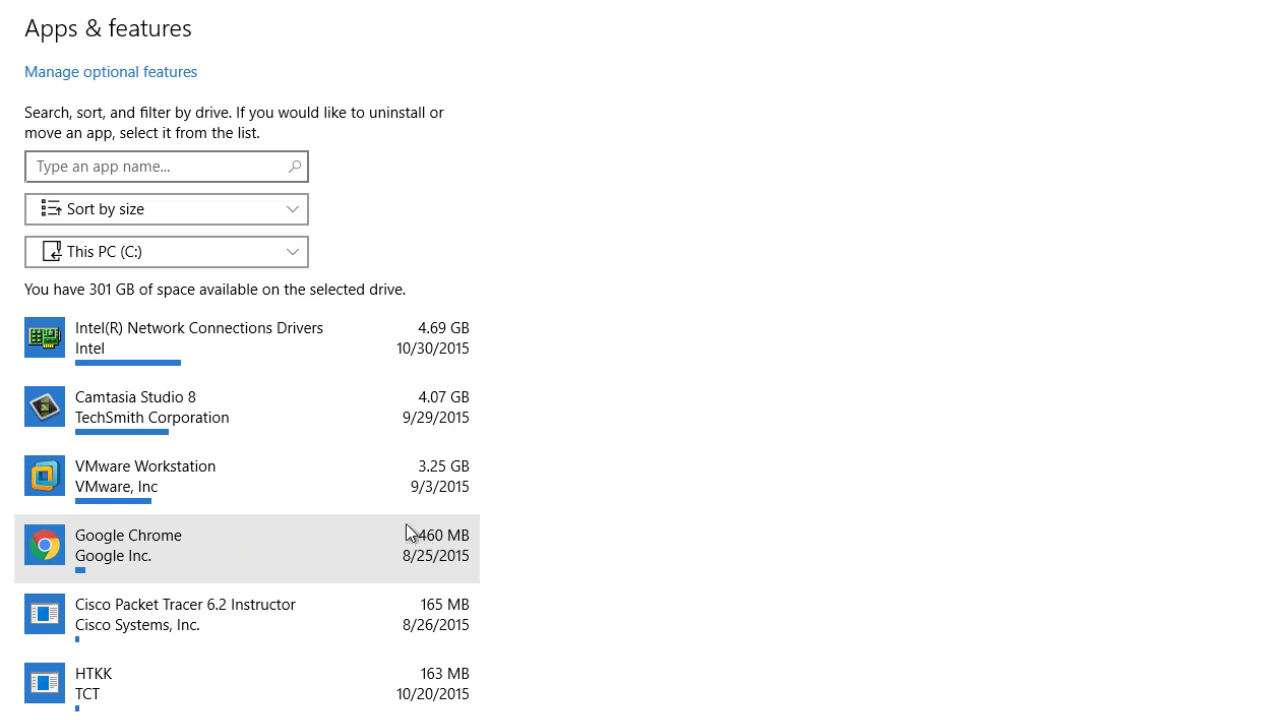
- Search the app list for "HT", clear the search and look at the available sort options
click(181, 167)
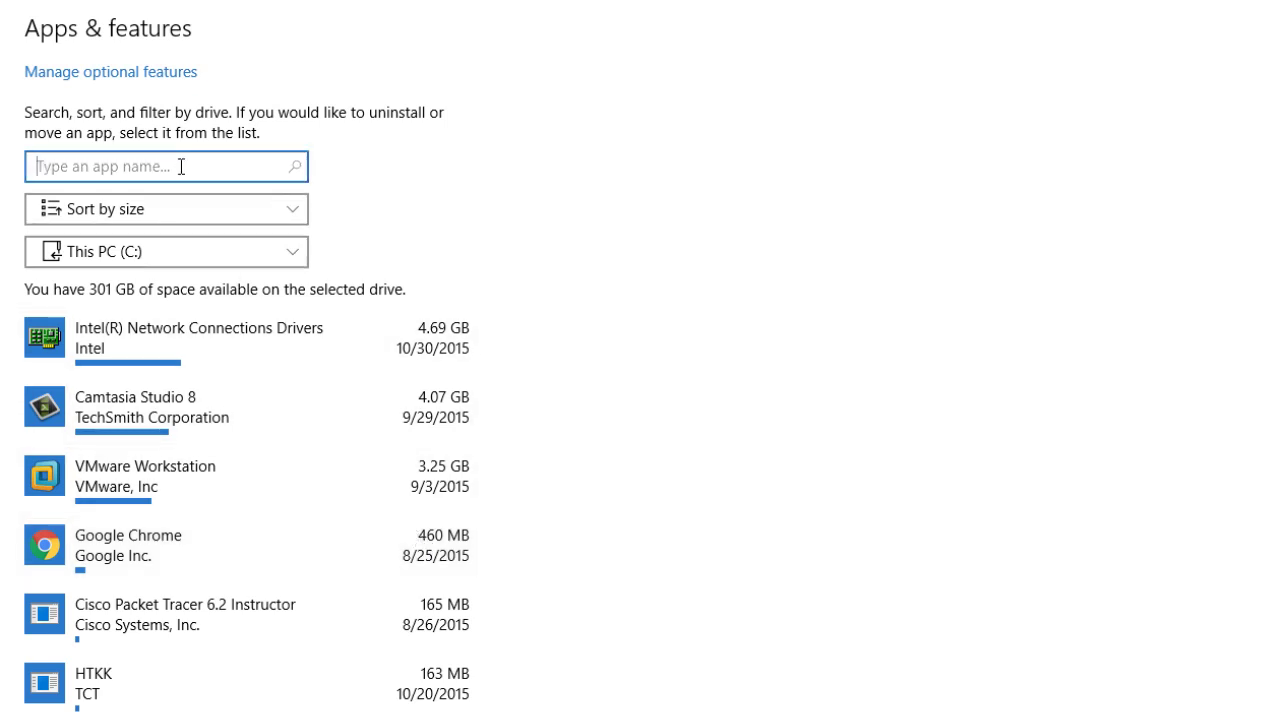
text(HT)
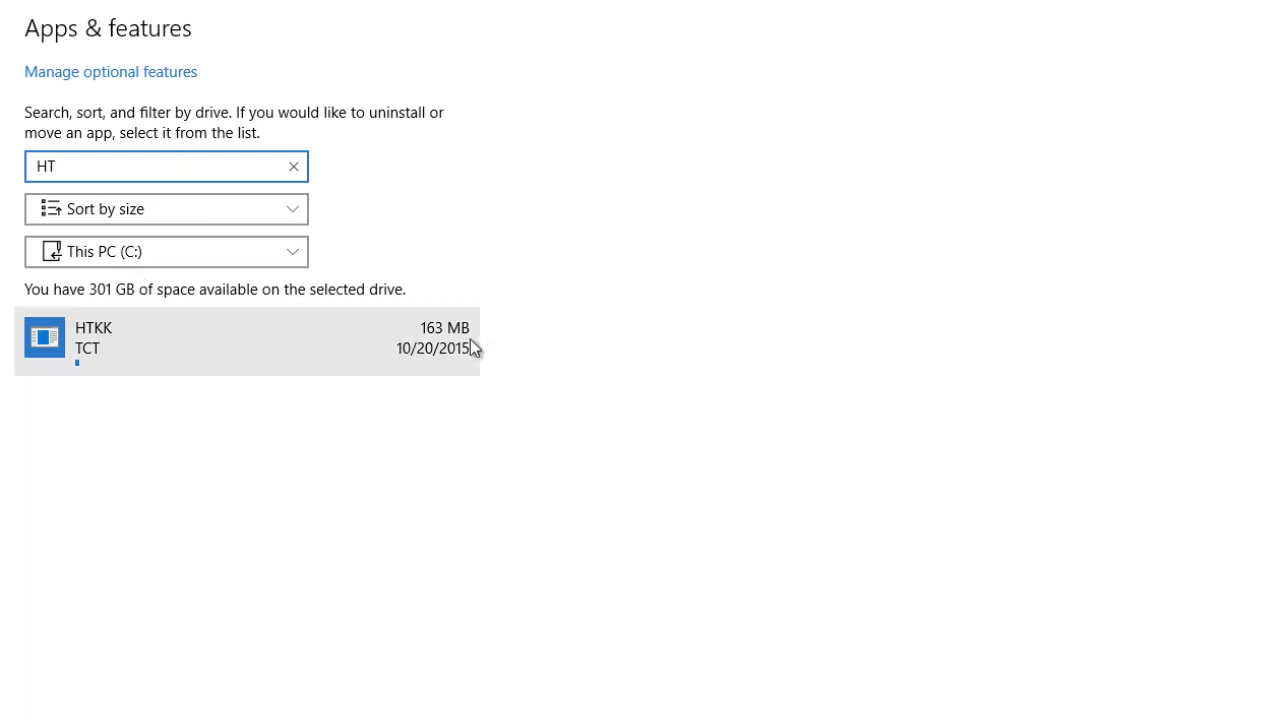
click(294, 168)
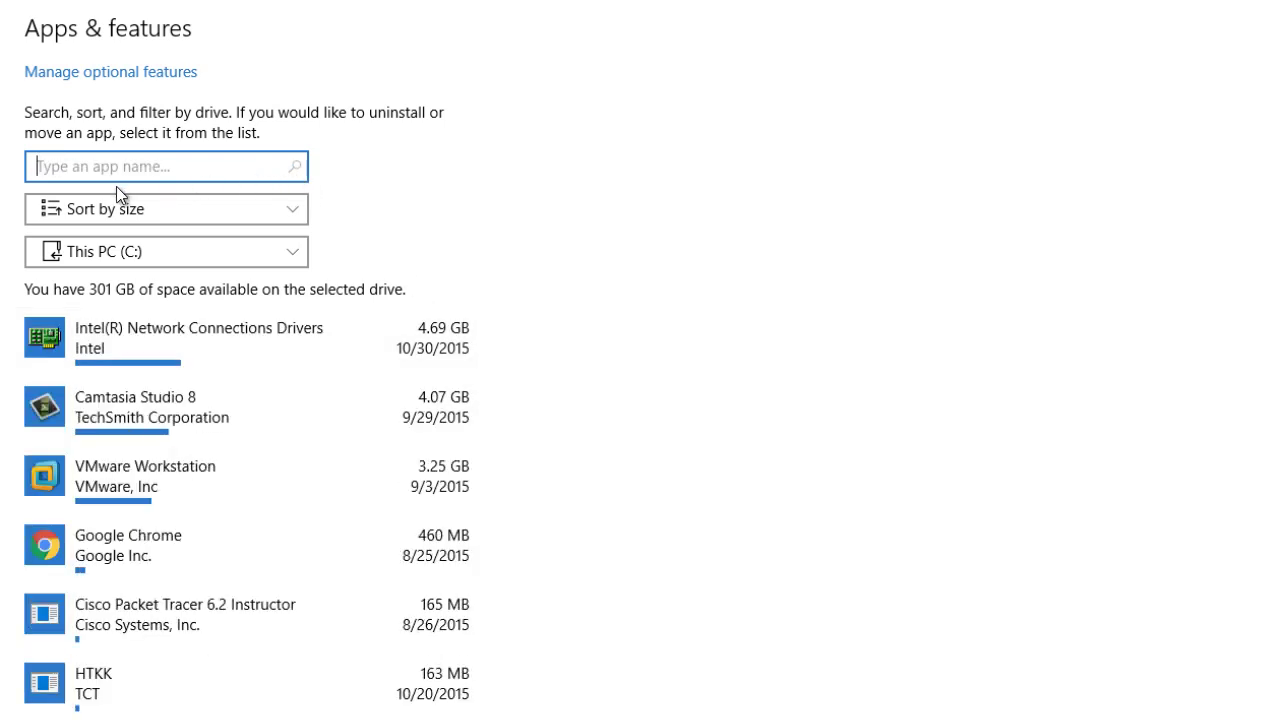
click(285, 211)
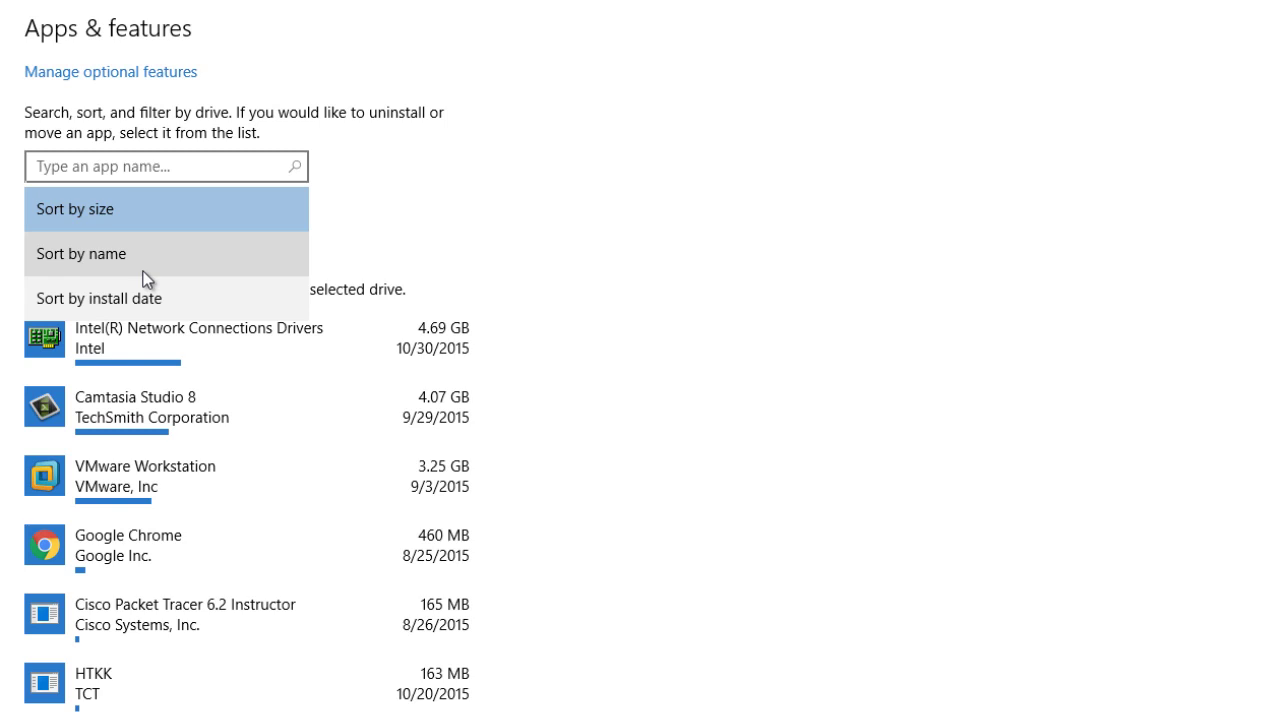
click(160, 340)
- Uninstall the HTKK app and finish its uninstall wizard with the option to restart the computer later
scroll(279, 553, down, 3)
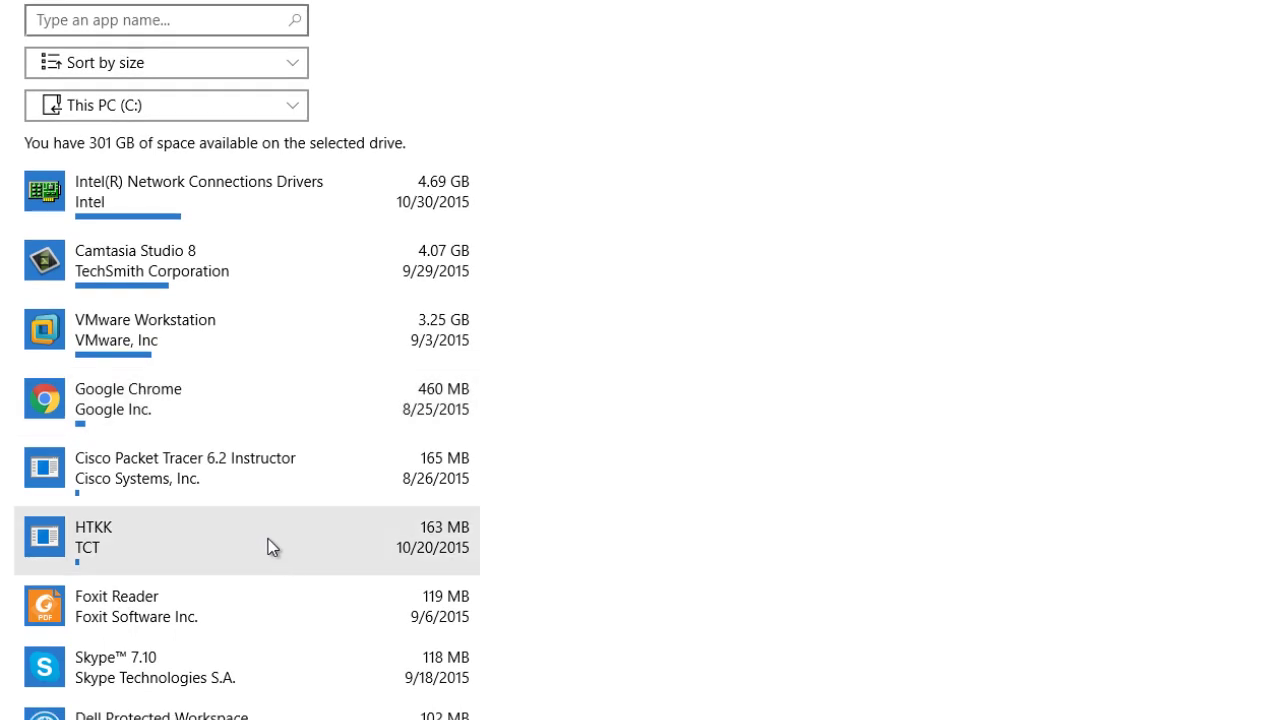
click(268, 550)
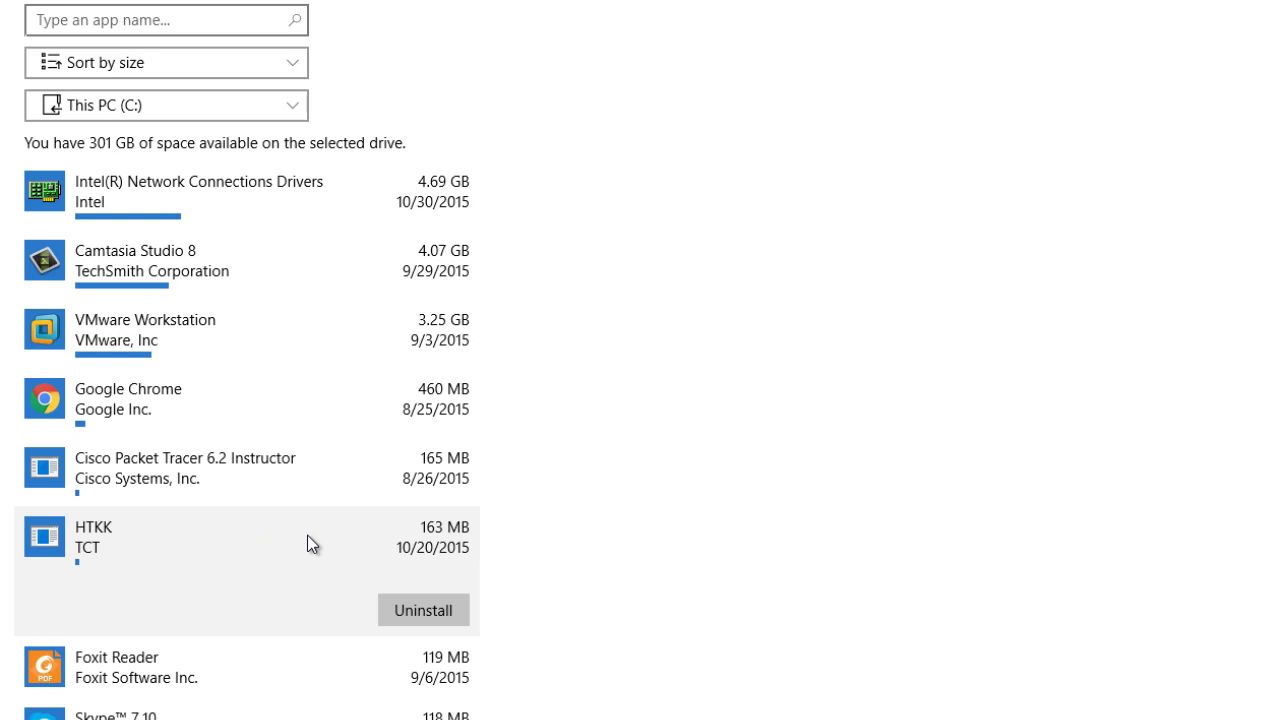
click(423, 610)
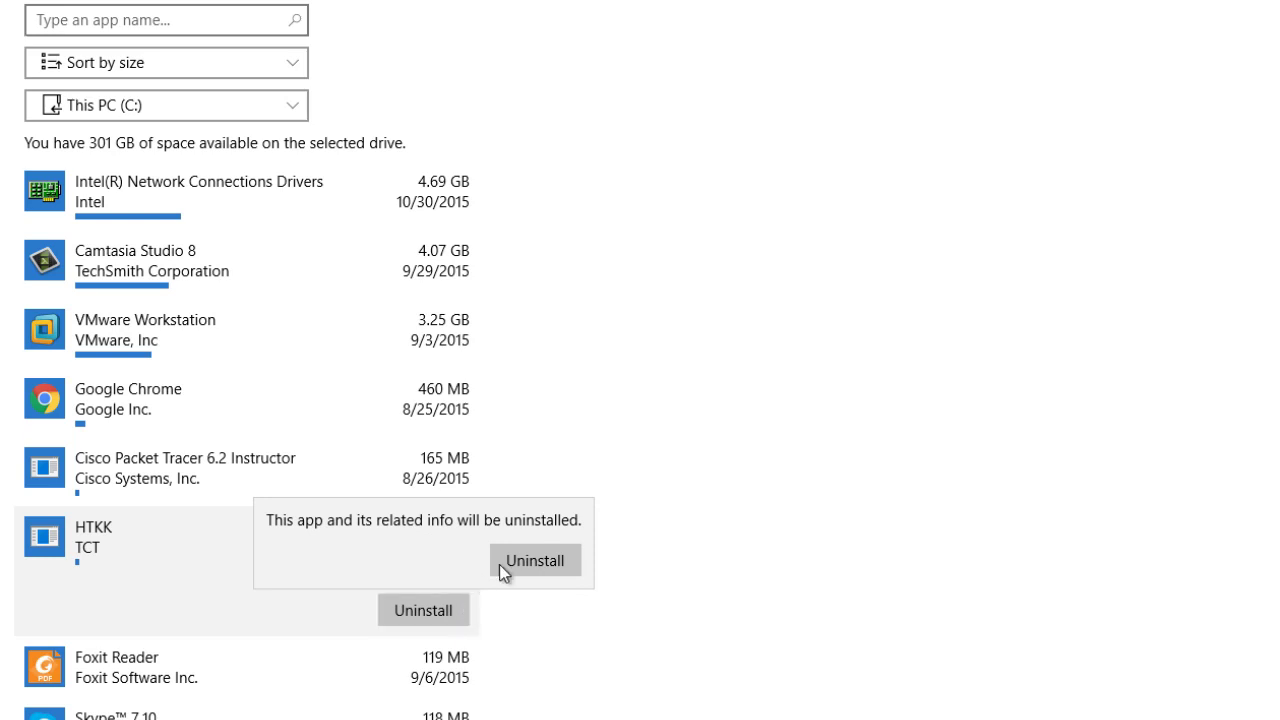
click(570, 575)
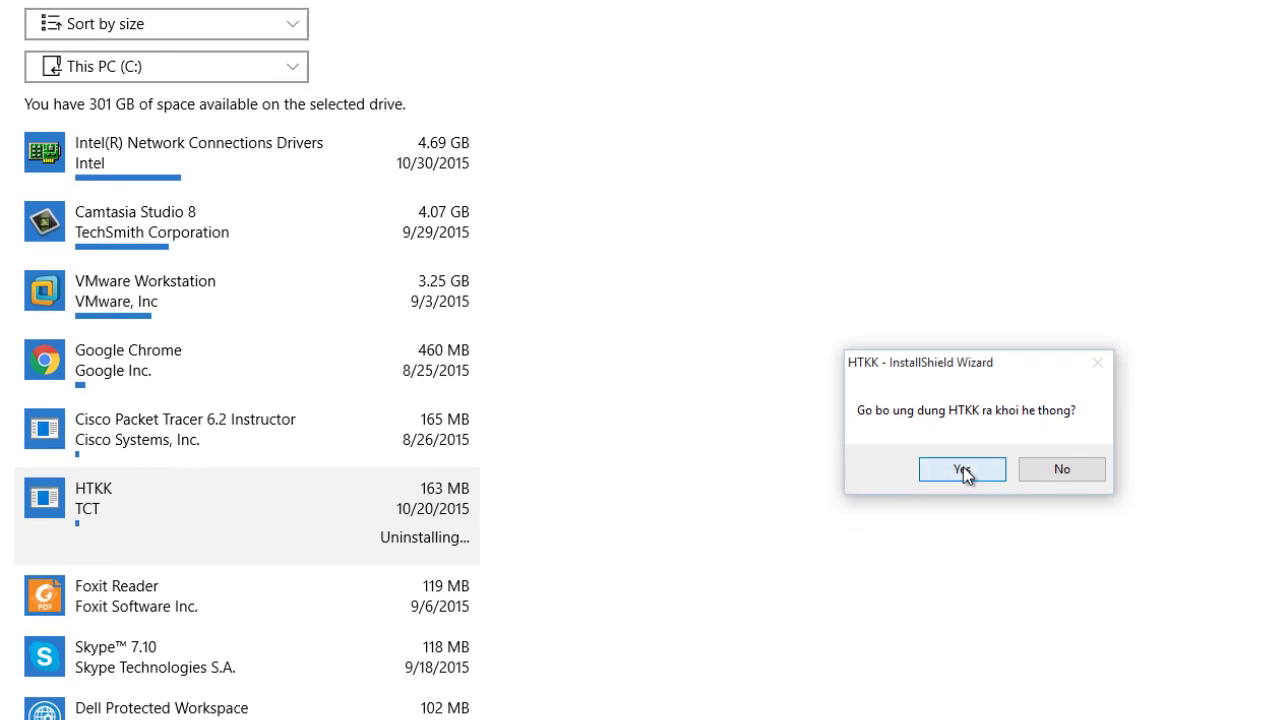
click(963, 490)
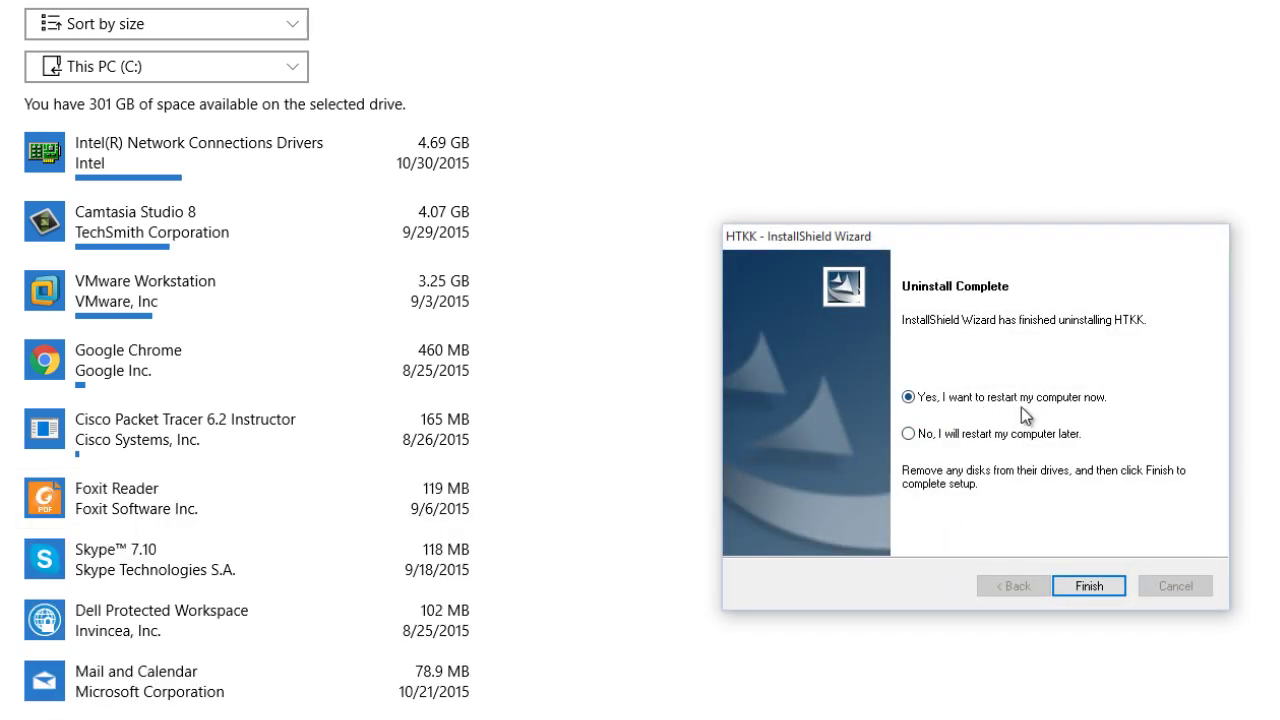
click(970, 436)
click(1101, 591)
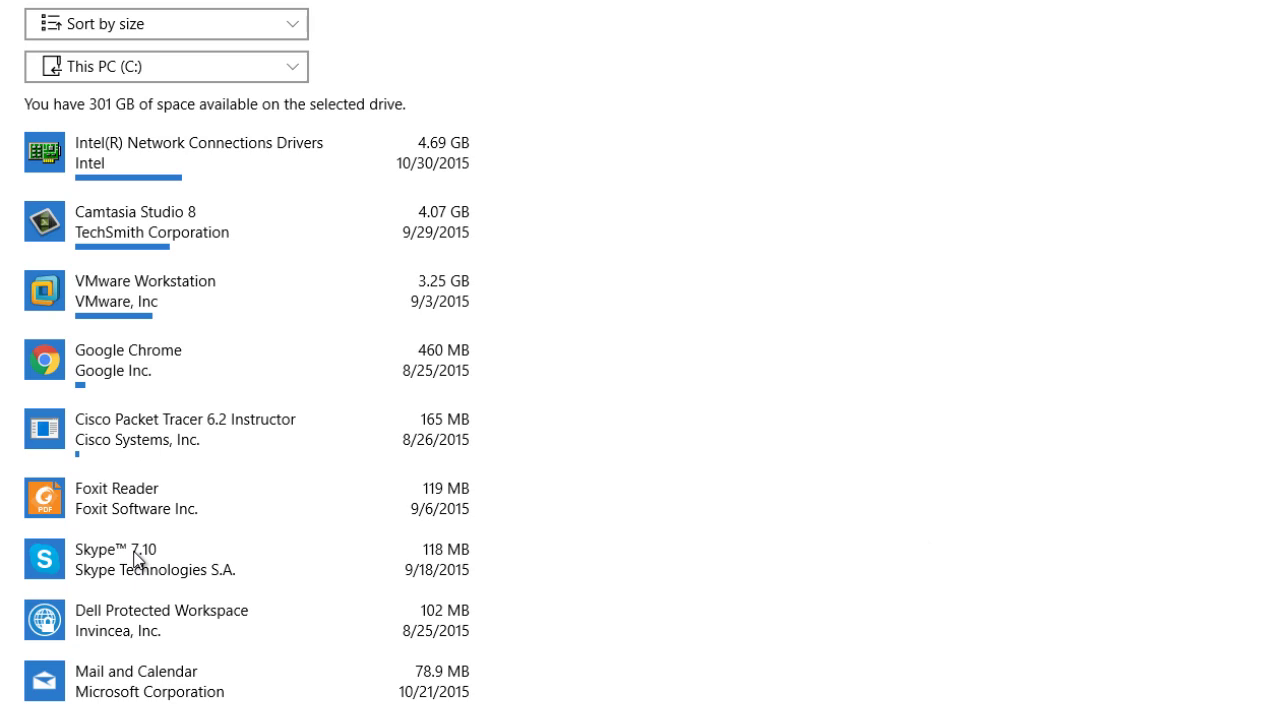
- View the files in the C: drive's Documents storage category and select the Virtual Machines folder
click(137, 5)
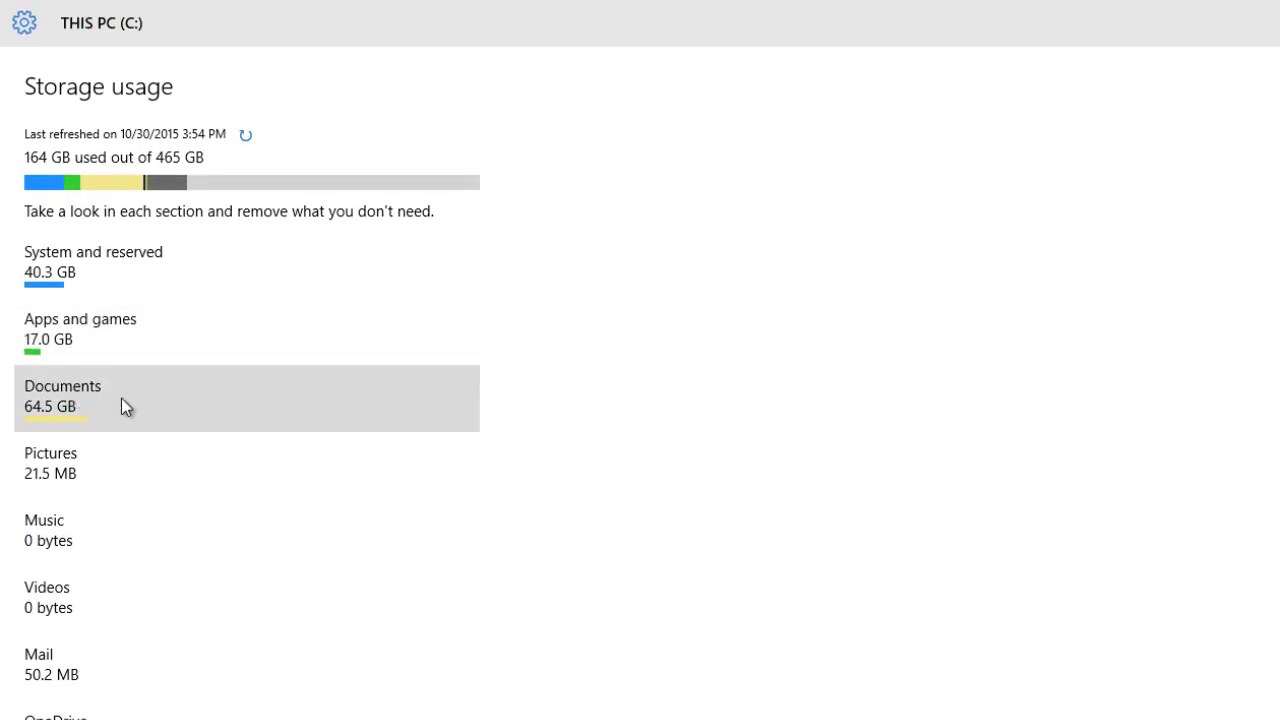
click(121, 405)
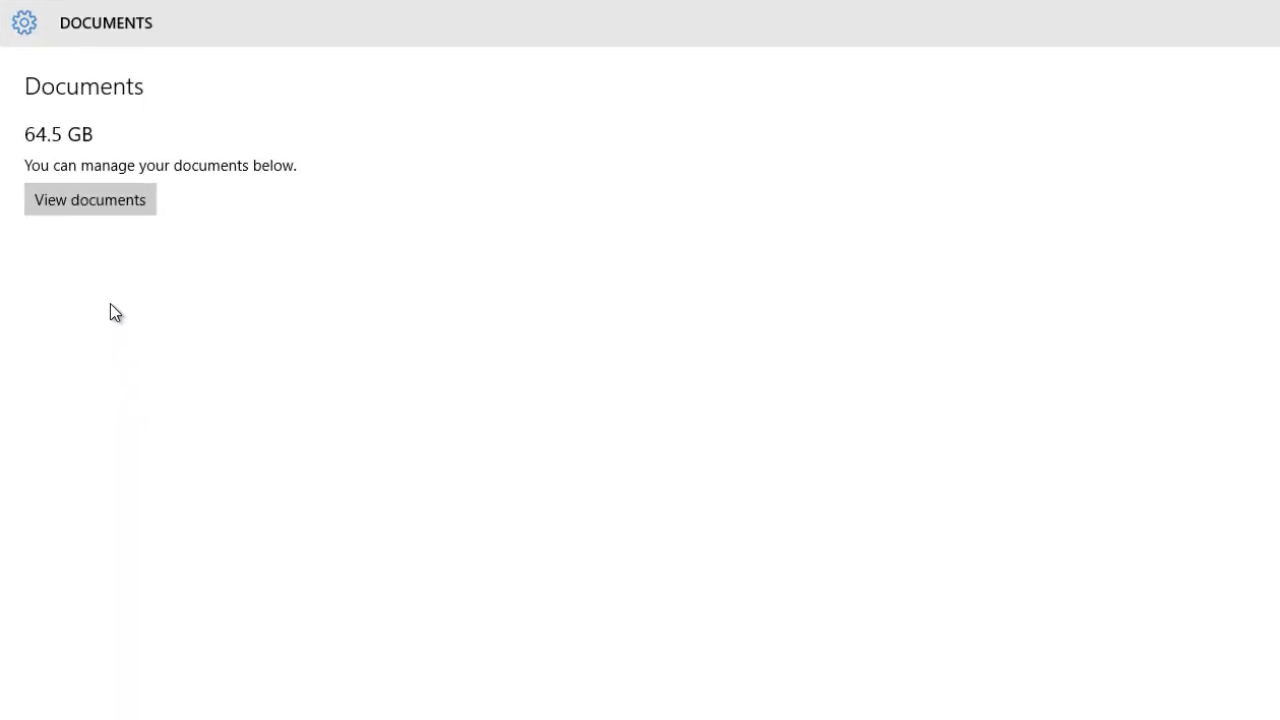
click(145, 203)
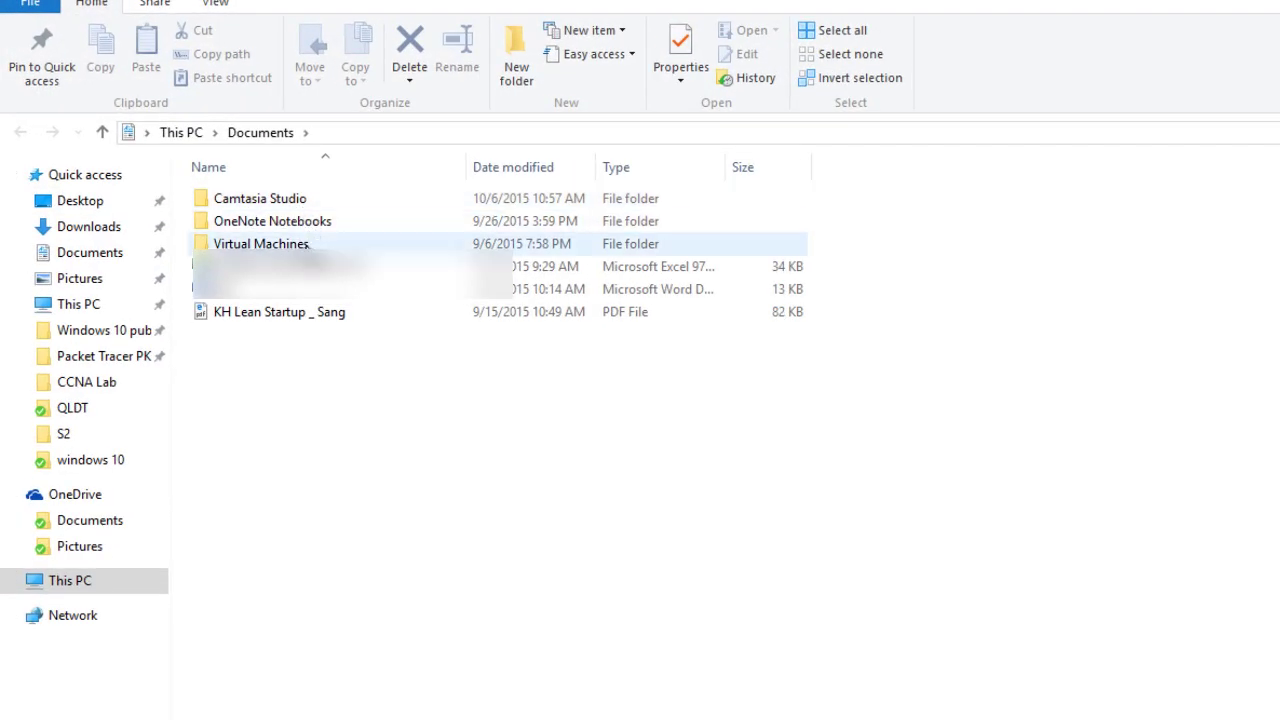
right_click(291, 247)
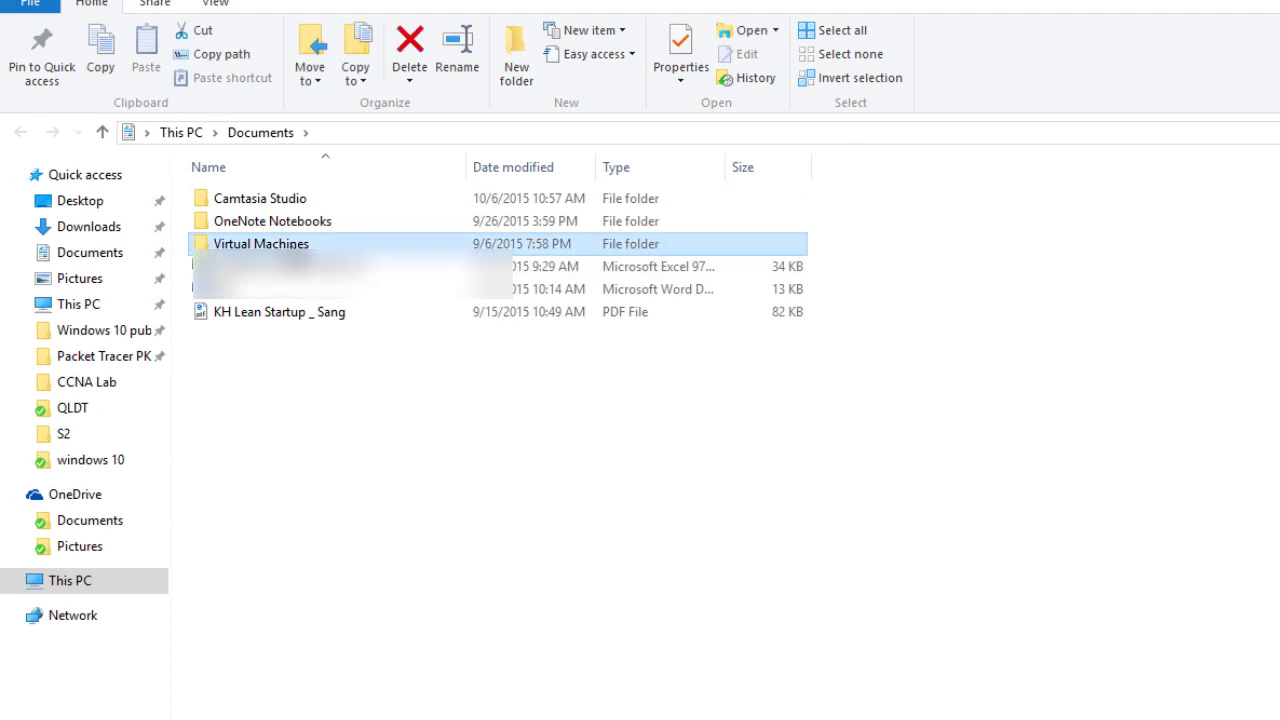
click(397, 714)
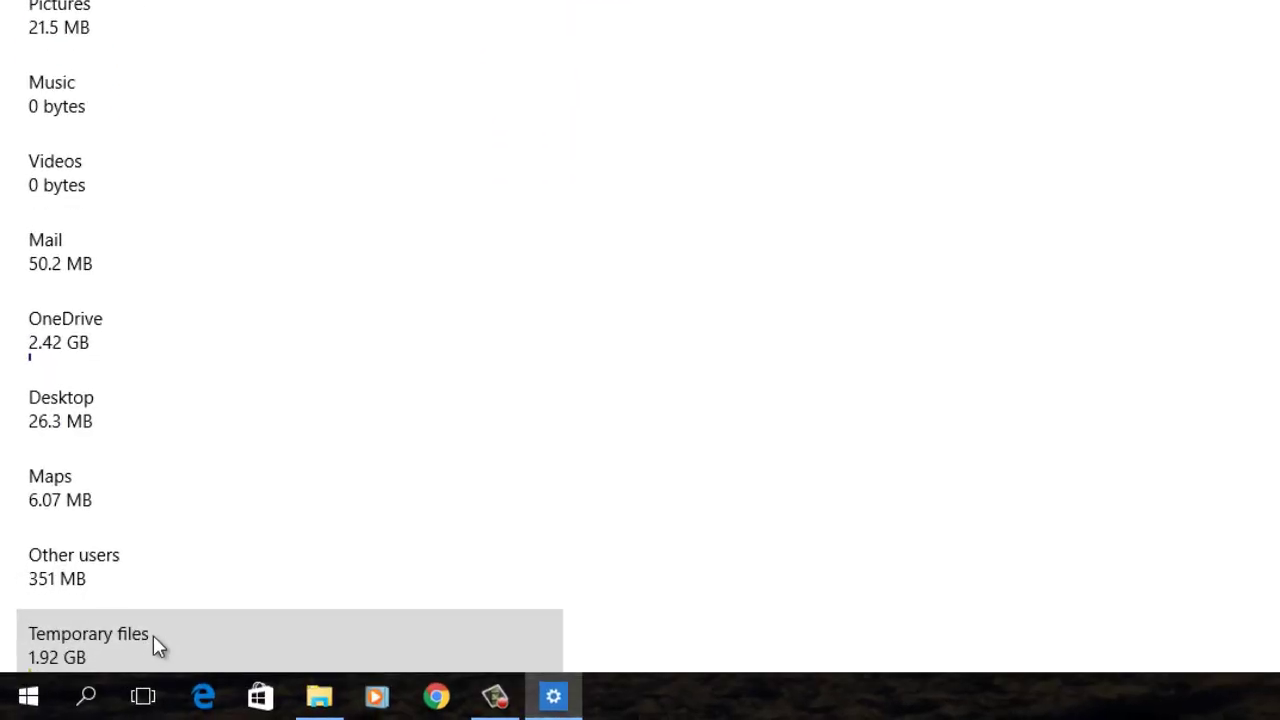
- Delete all temporary file caches from the C: drive's Temporary files category
click(117, 647)
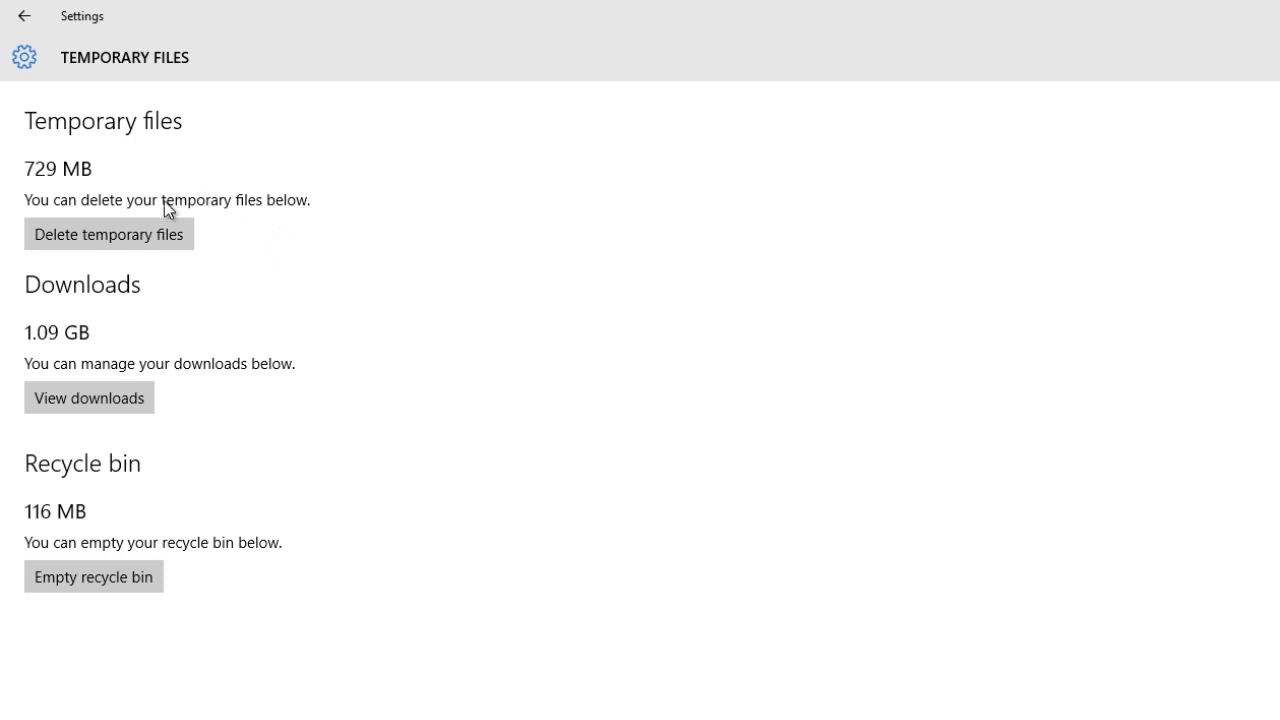
click(157, 240)
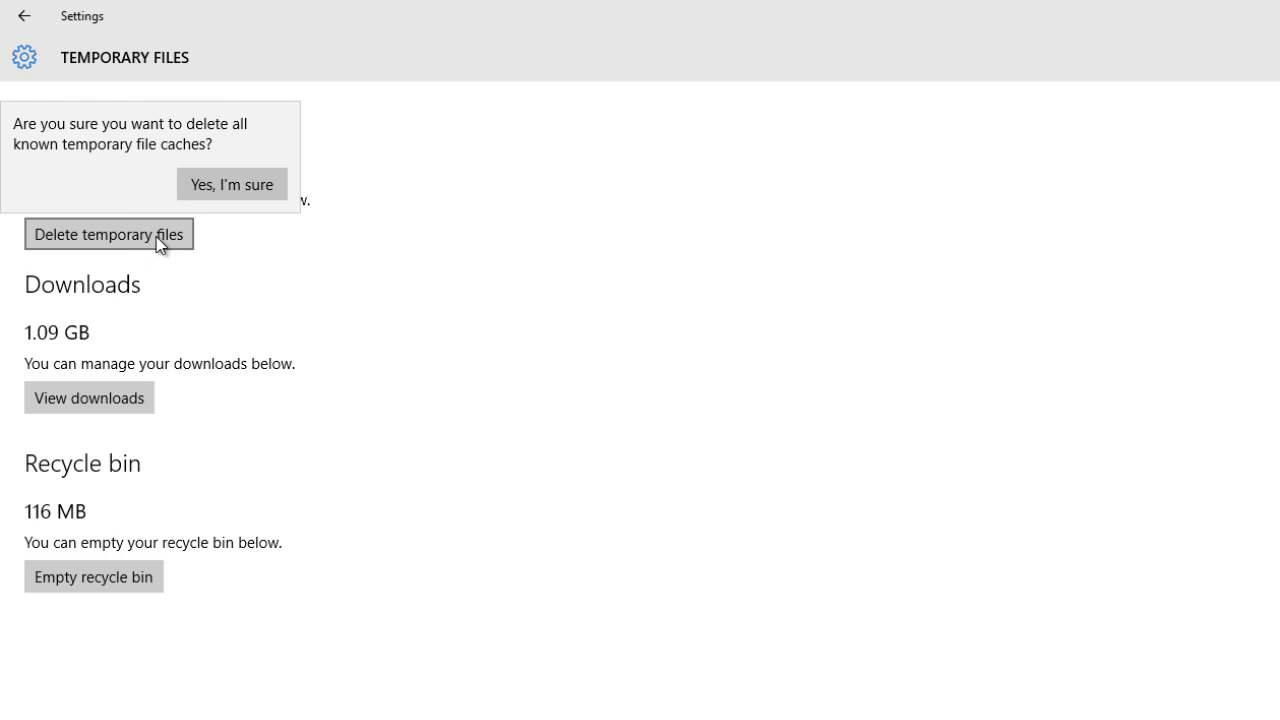
click(232, 184)
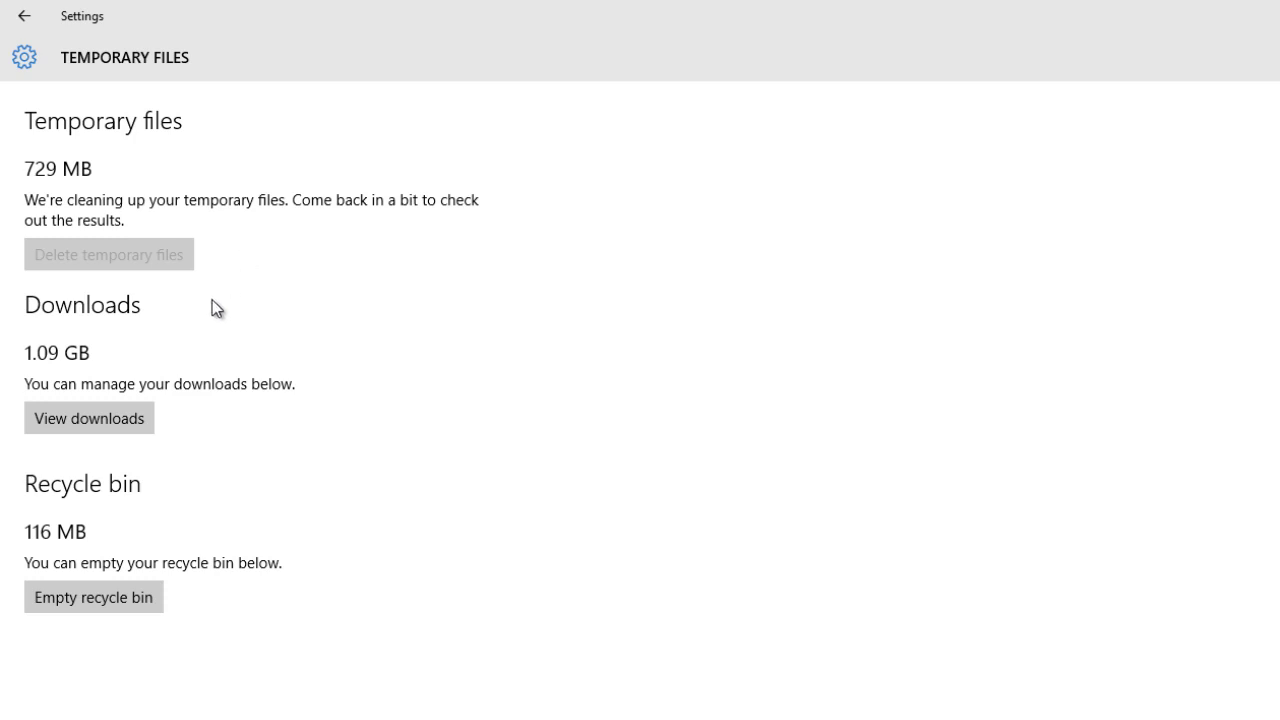
- Look through the contents of the Downloads folder from the temporary files page
click(125, 420)
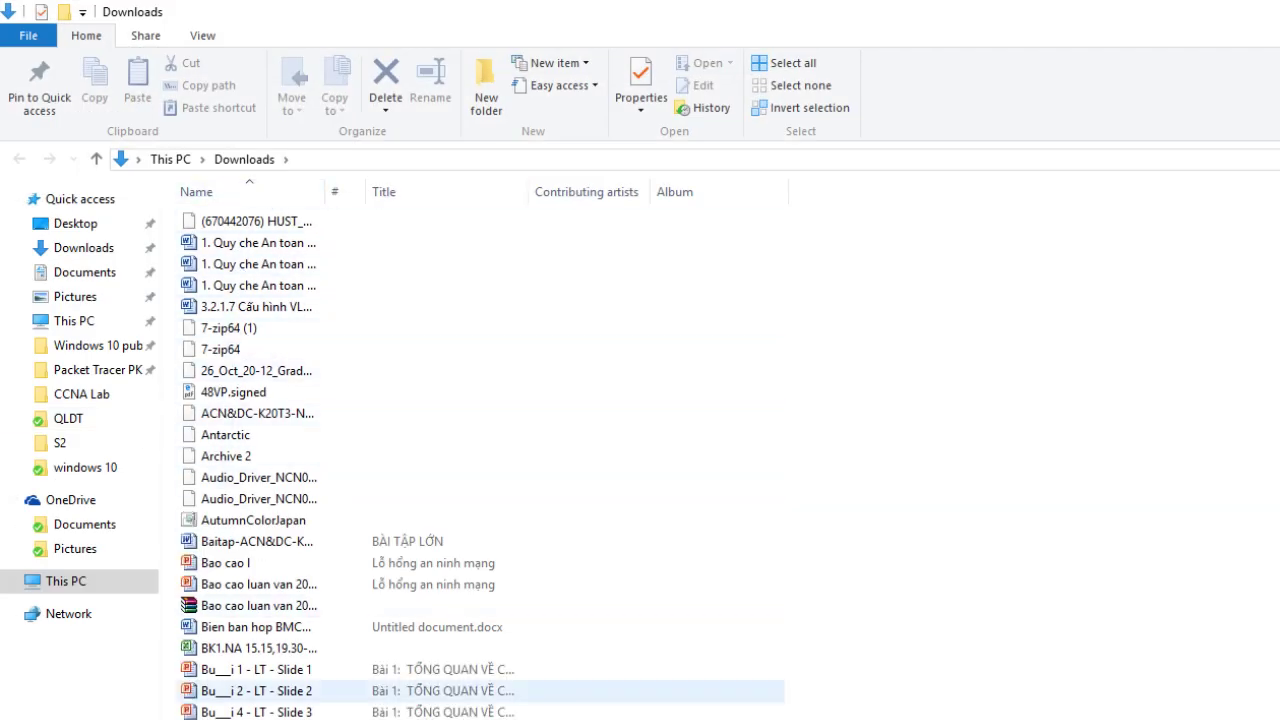
scroll(260, 690, down, 5)
scroll(350, 450, down, 10)
scroll(350, 450, up, 13)
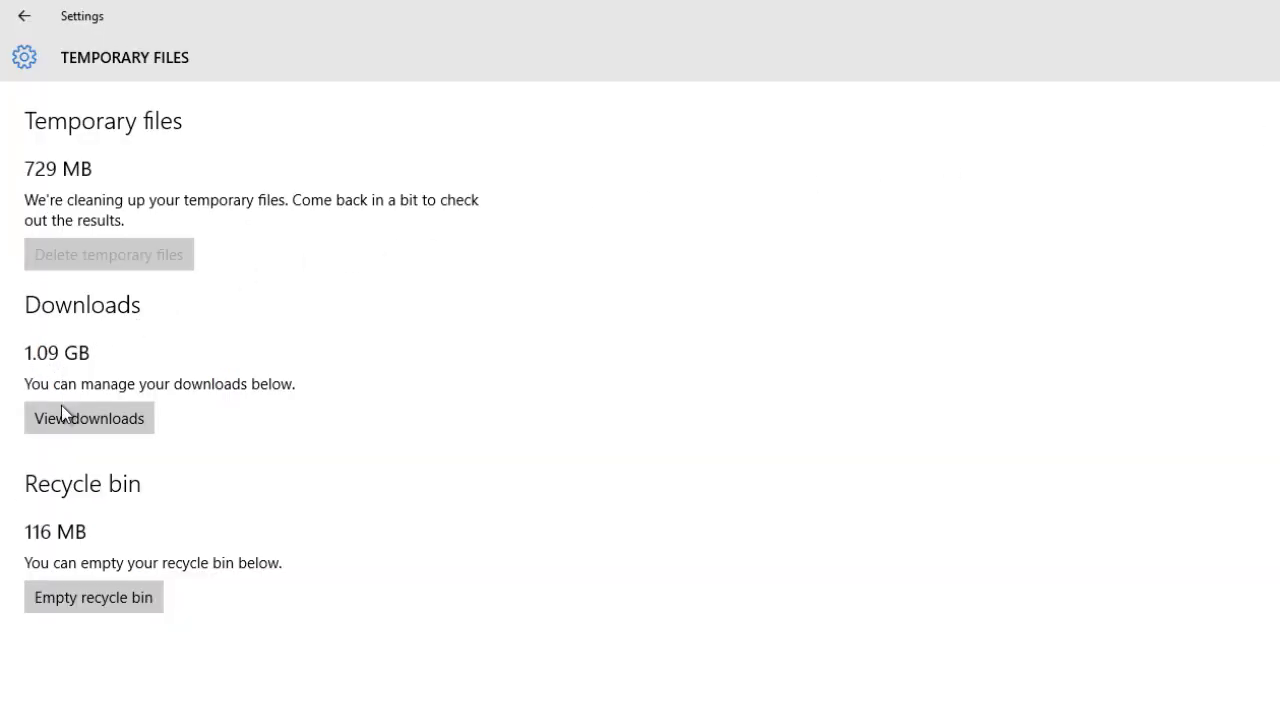
- Empty the recycle bin and return to the C: drive's storage usage overview
click(148, 599)
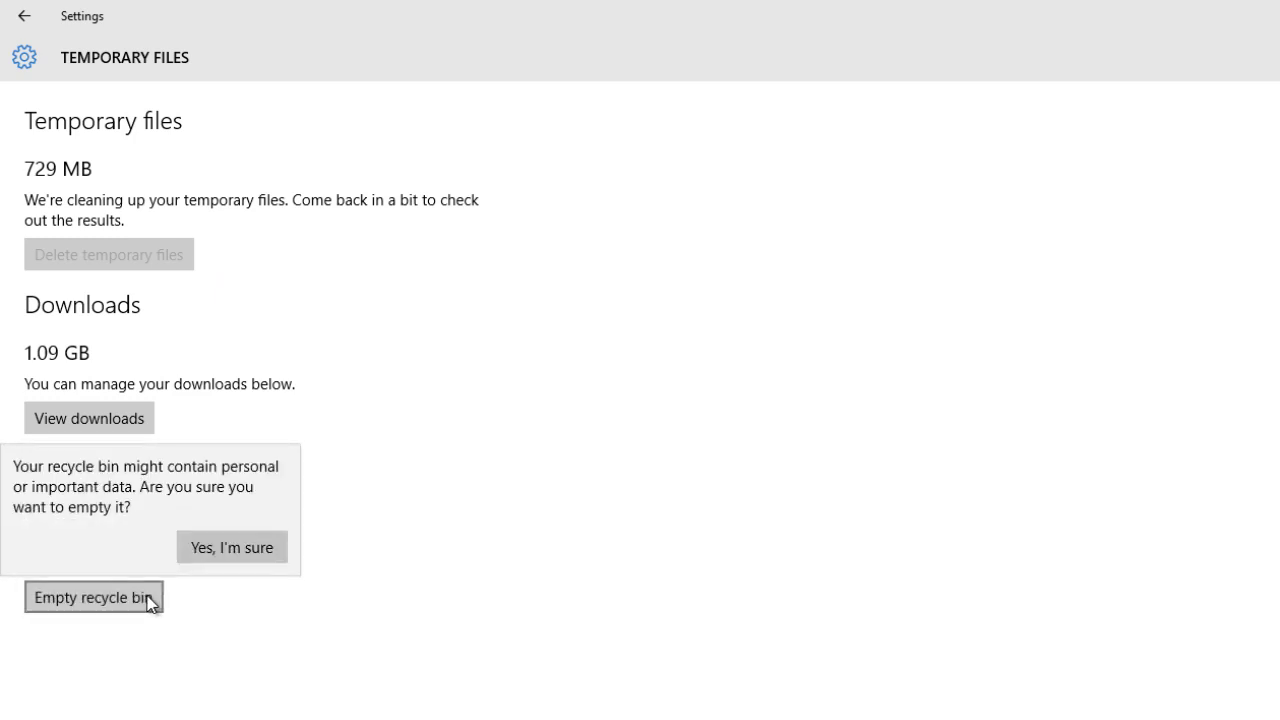
click(276, 555)
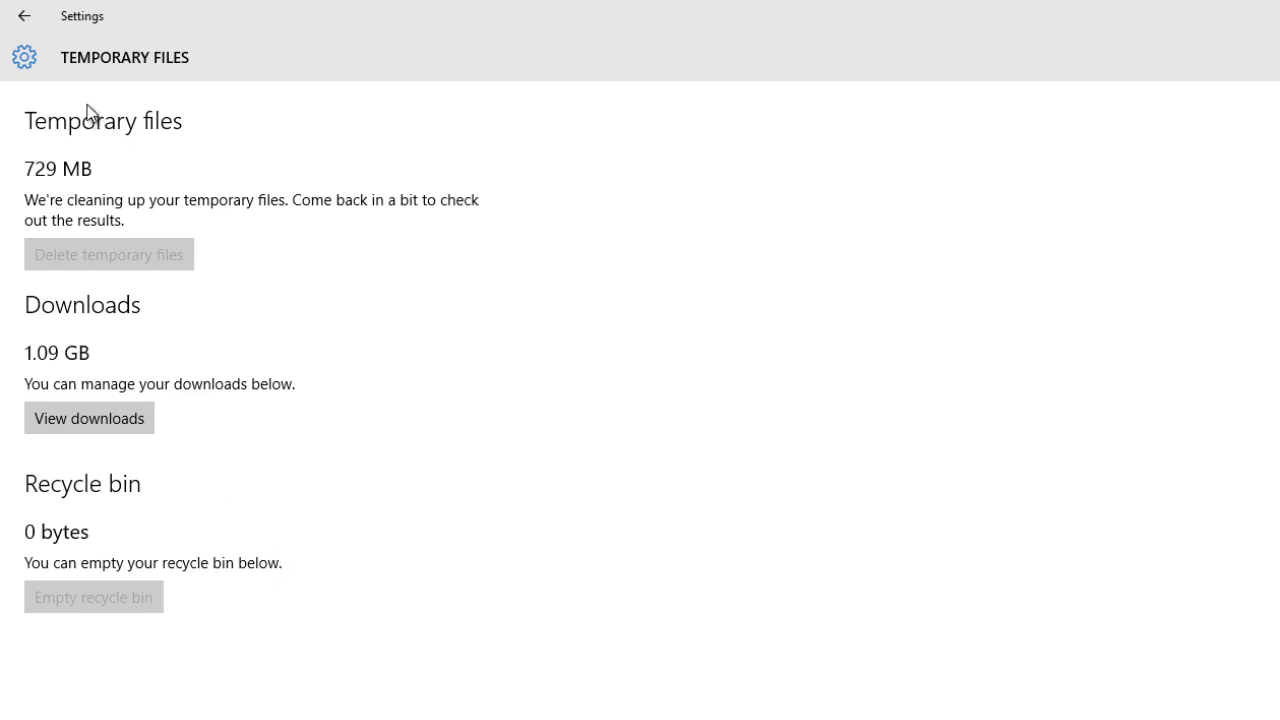
click(40, 30)
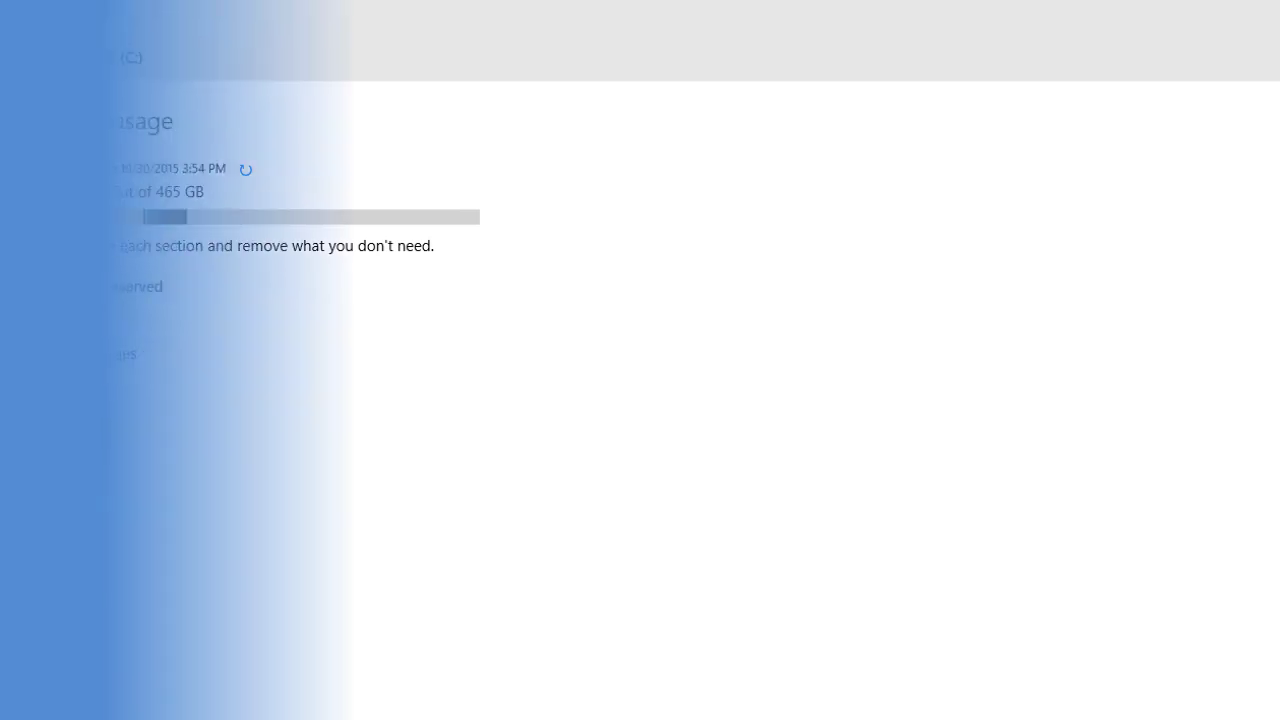